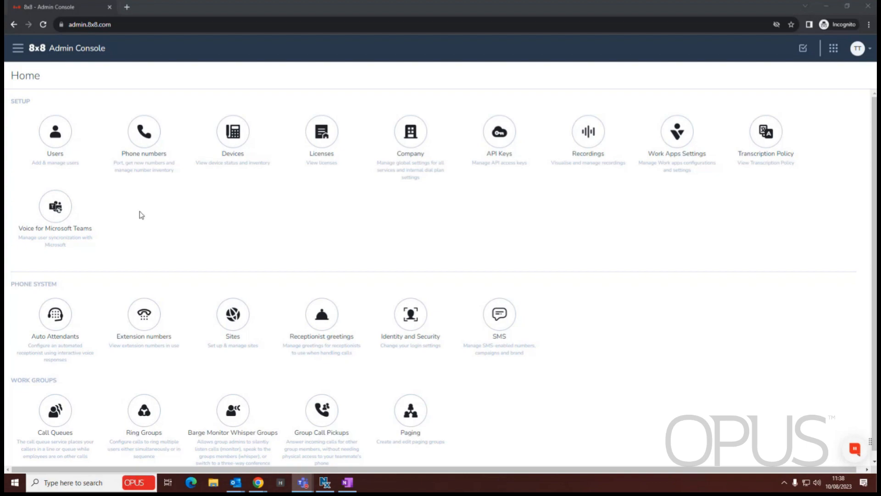
Go to the Ring Groups page listing the 13 existing ring groups.
{"action": "scroll", "coordinate": [176, 316], "scroll_direction": "down", "scroll_amount": 1}
{"action": "left_click", "coordinate": [144, 365]}
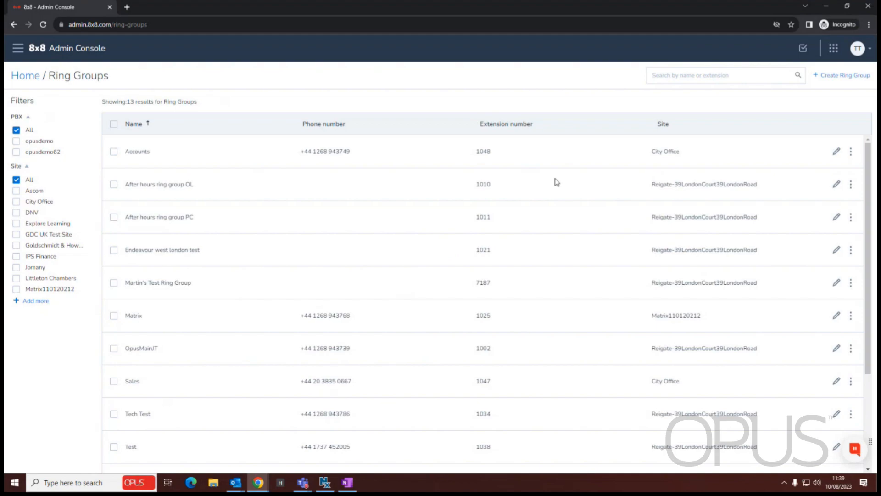
{"action": "scroll", "coordinate": [354, 193], "scroll_direction": "down", "scroll_amount": 3}
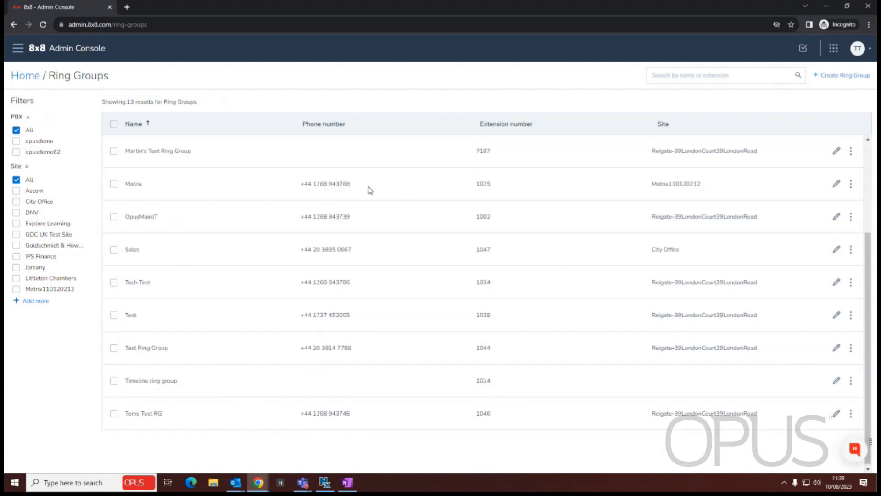
{"action": "scroll", "coordinate": [369, 190], "scroll_direction": "up", "scroll_amount": 3}
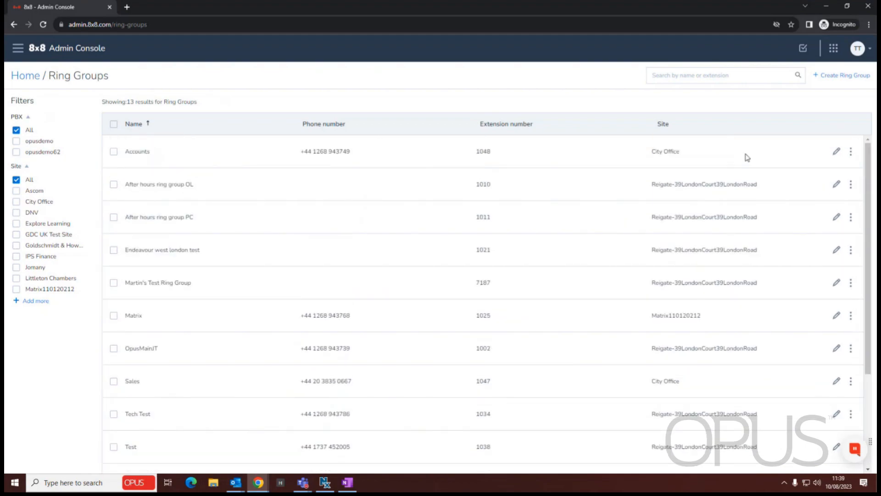
Start a new ring group named Opus Test RG on the Sales site with extension 3250.
{"action": "left_click", "coordinate": [833, 79]}
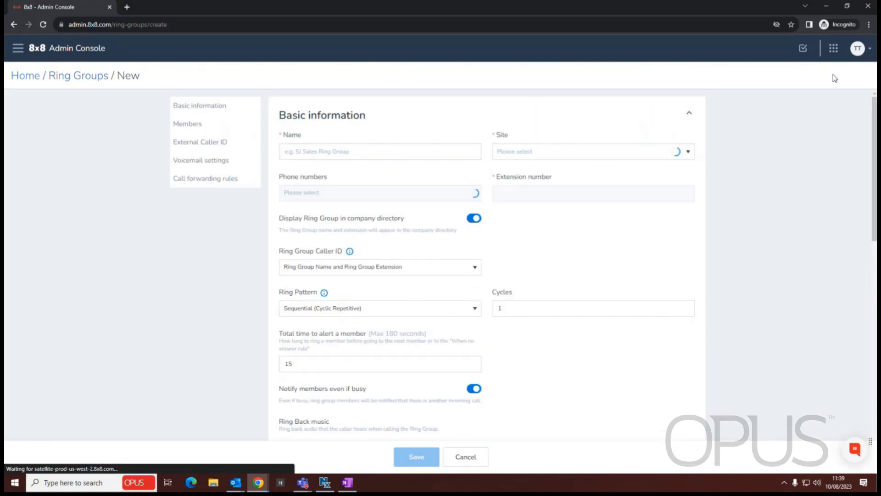
{"action": "left_click", "coordinate": [301, 155]}
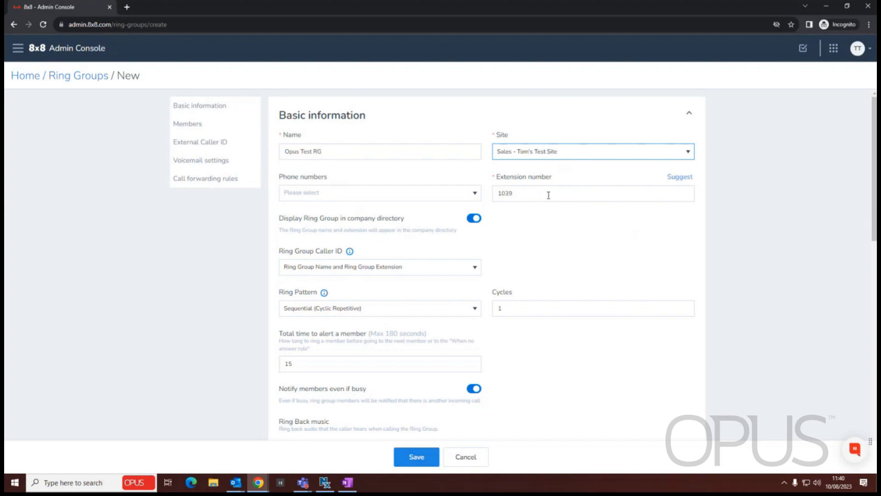
{"action": "double_click", "coordinate": [521, 194]}
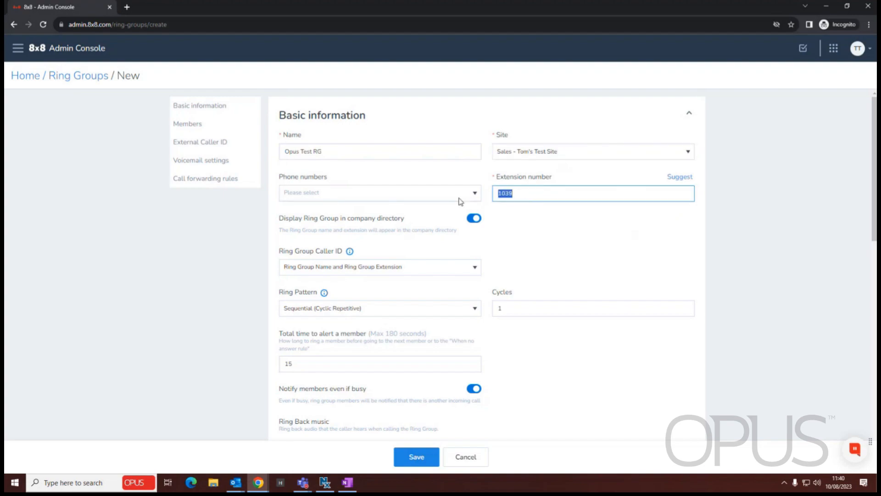
{"action": "type", "text": "3250"}
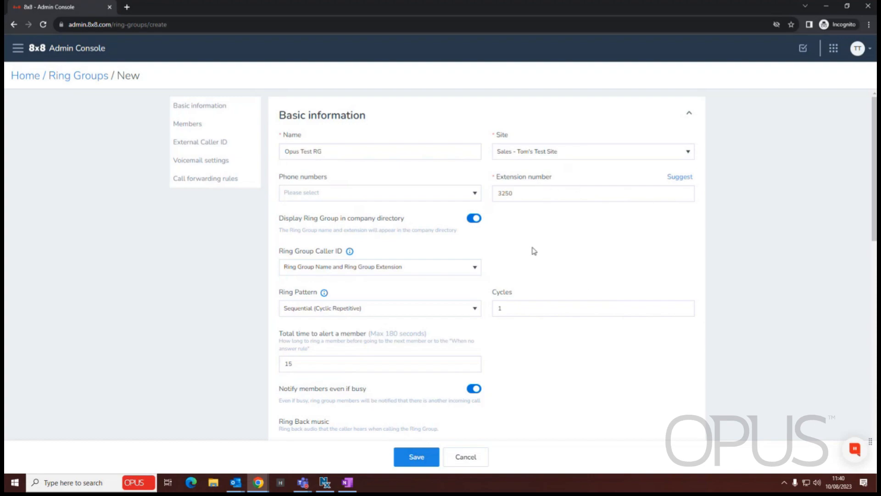
Set Ring Group Caller ID to Caller's Name and Caller's Number.
{"action": "scroll", "coordinate": [310, 228], "scroll_direction": "down", "scroll_amount": 2}
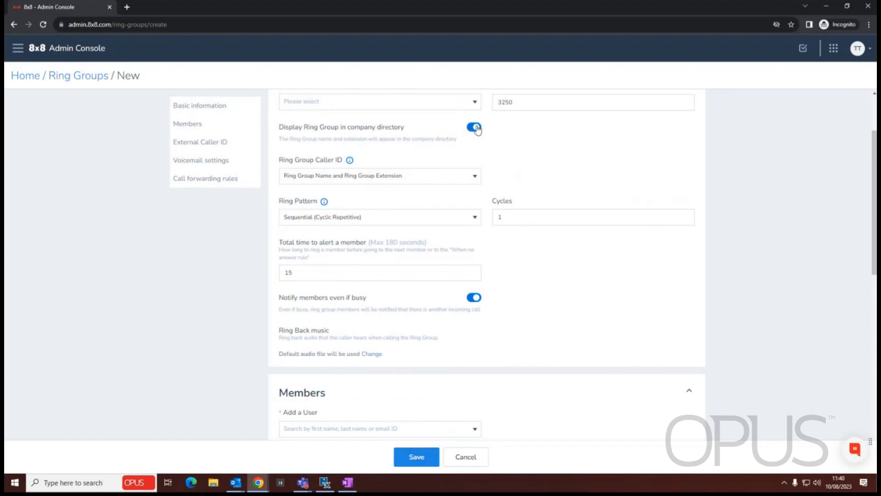
{"action": "left_click", "coordinate": [340, 177]}
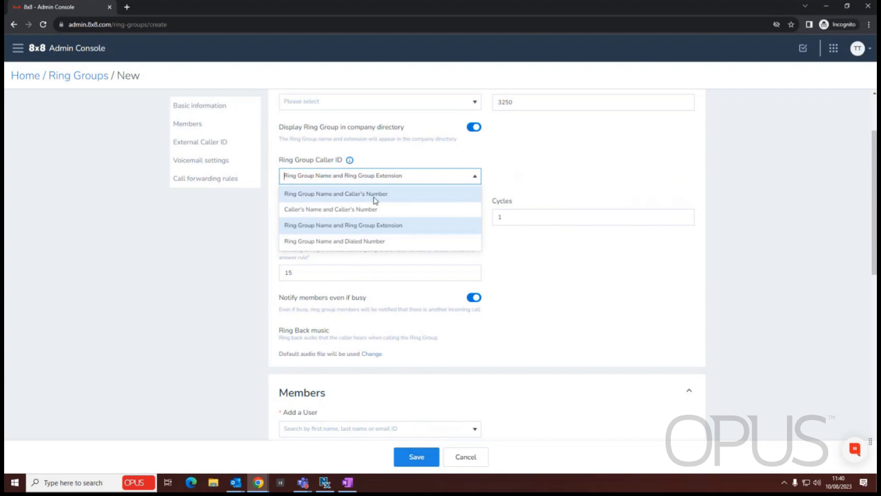
{"action": "left_click", "coordinate": [614, 161]}
{"action": "scroll", "coordinate": [525, 177], "scroll_direction": "up", "scroll_amount": 2}
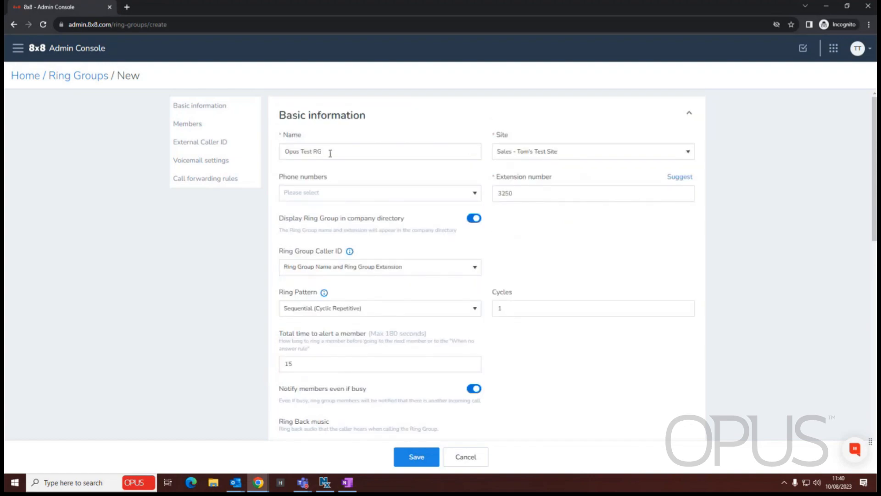
{"action": "left_click", "coordinate": [439, 271]}
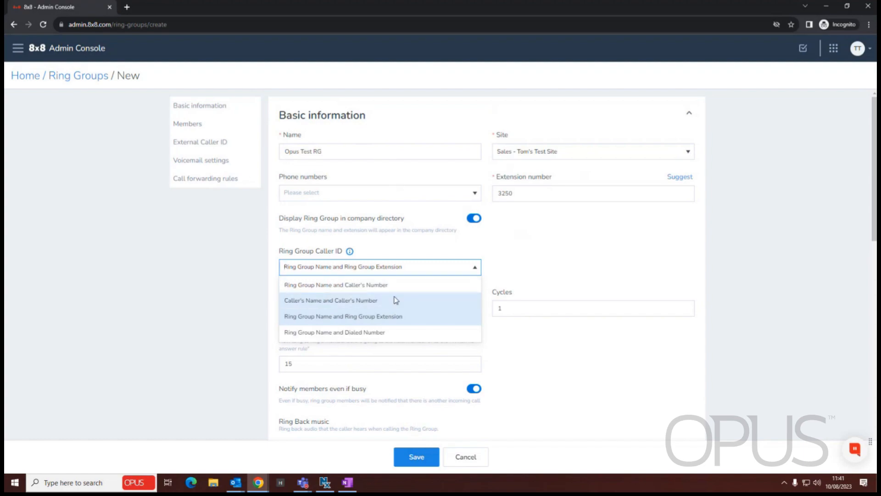
{"action": "left_click", "coordinate": [364, 302]}
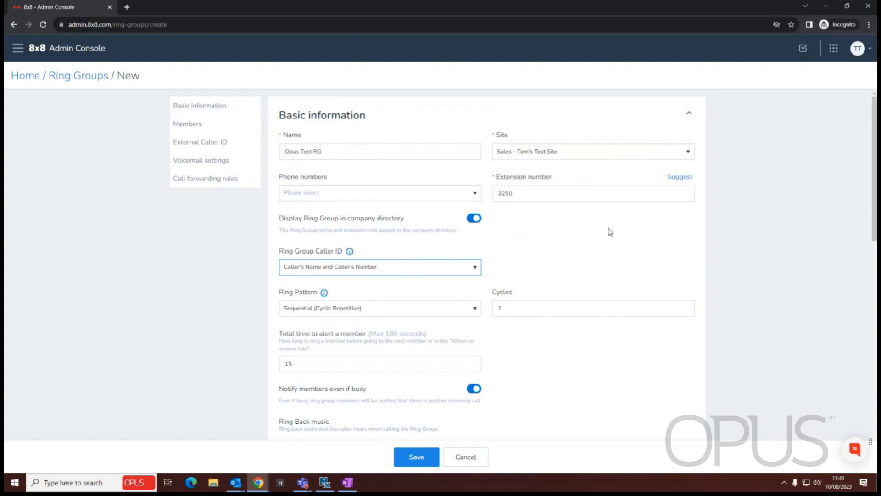
{"action": "scroll", "coordinate": [608, 230], "scroll_direction": "down", "scroll_amount": 2}
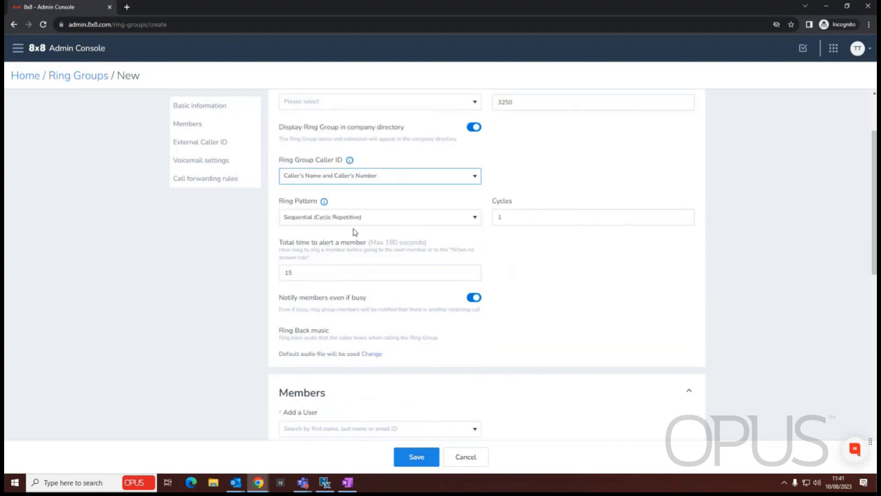
{"action": "left_click", "coordinate": [479, 219]}
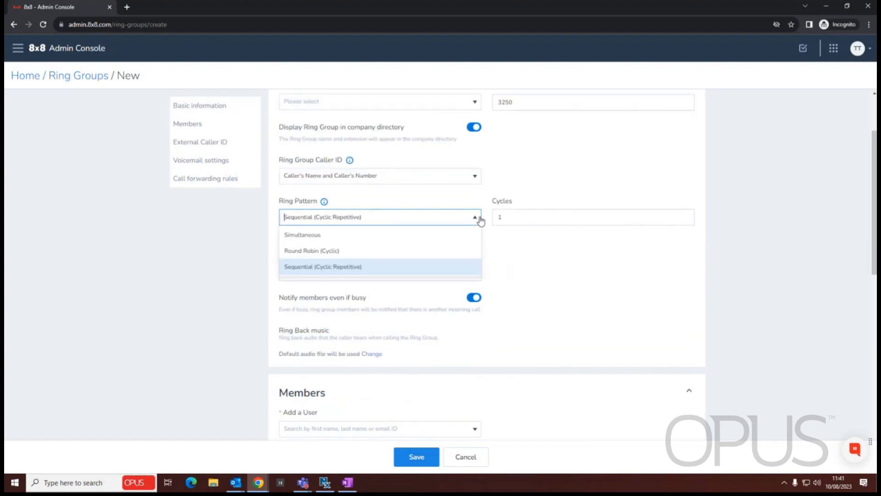
{"action": "left_click", "coordinate": [321, 235]}
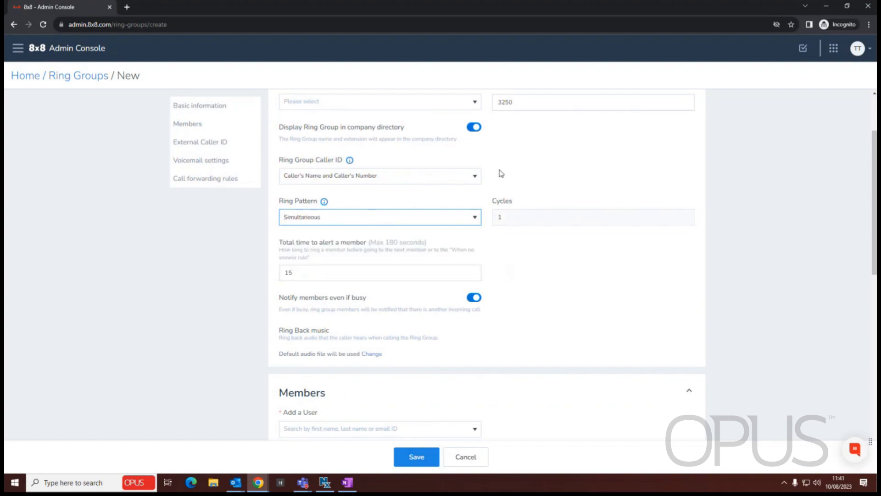
{"action": "left_click", "coordinate": [472, 220]}
{"action": "left_click", "coordinate": [329, 251]}
{"action": "left_click", "coordinate": [471, 222]}
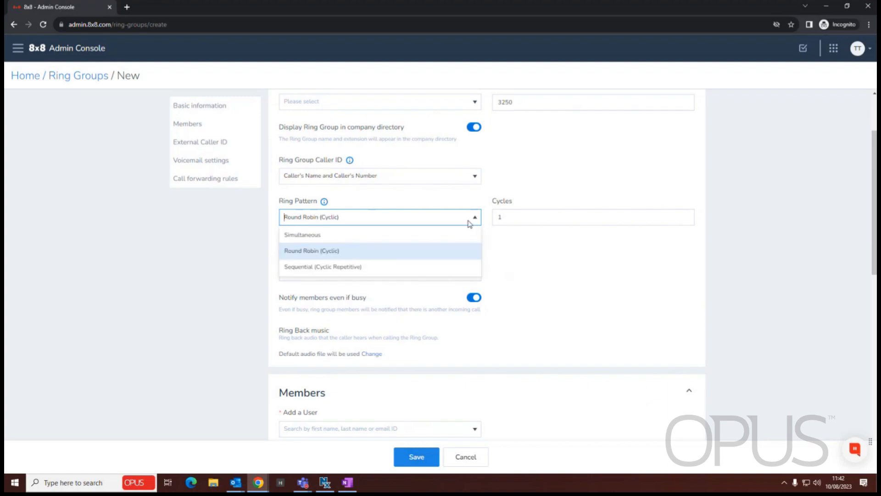
{"action": "left_click", "coordinate": [348, 269]}
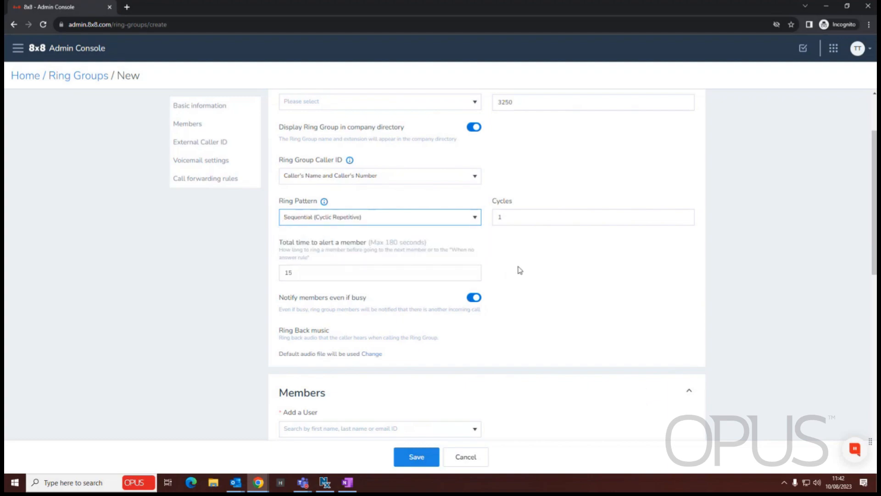
{"action": "scroll", "coordinate": [520, 270], "scroll_direction": "down", "scroll_amount": 1}
{"action": "scroll", "coordinate": [520, 269], "scroll_direction": "down", "scroll_amount": 2}
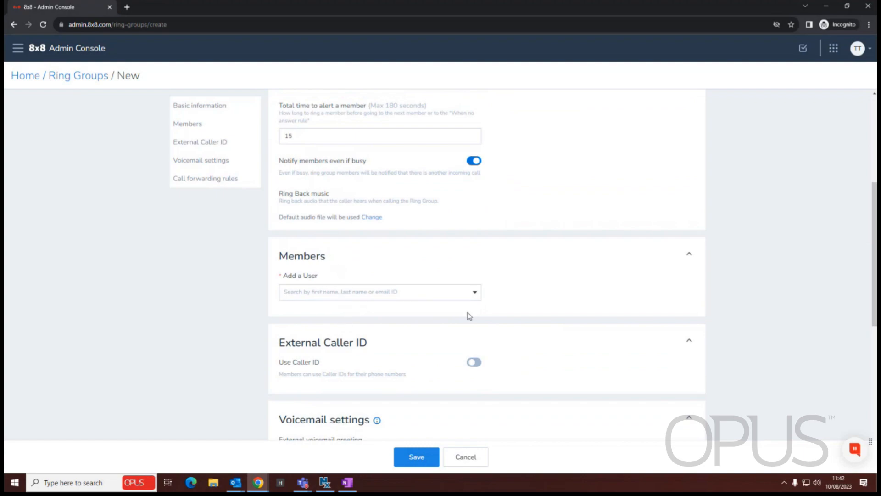
{"action": "scroll", "coordinate": [468, 316], "scroll_direction": "up", "scroll_amount": 2}
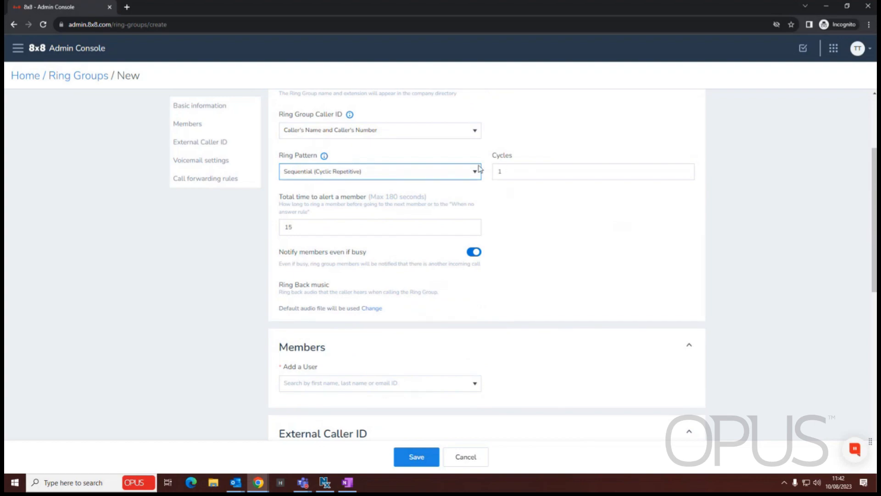
{"action": "left_click", "coordinate": [391, 176]}
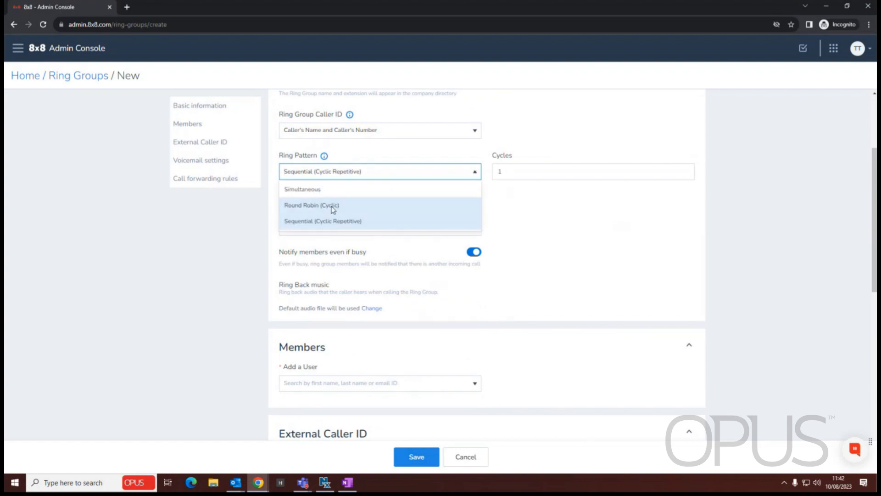
{"action": "left_click", "coordinate": [526, 168]}
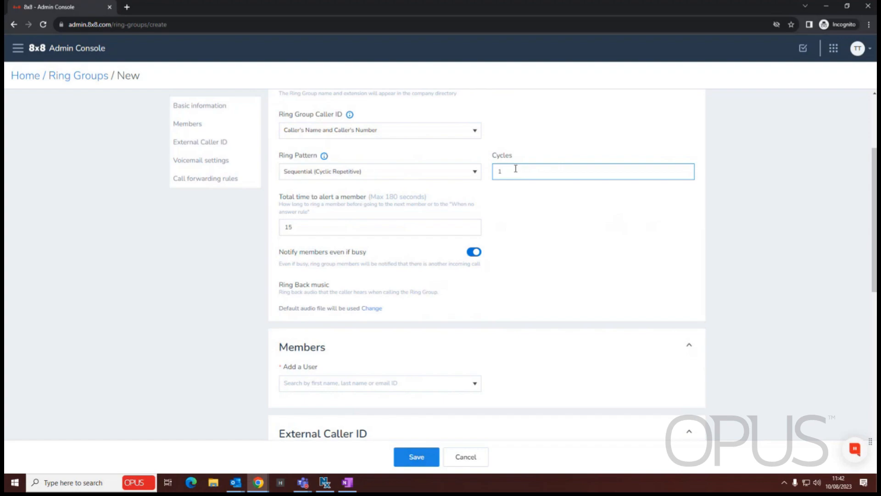
Set the total member alert time to 10 seconds, leaving notify-even-if-busy on.
{"action": "type", "text": "3"}
{"action": "key", "text": "Tab"}
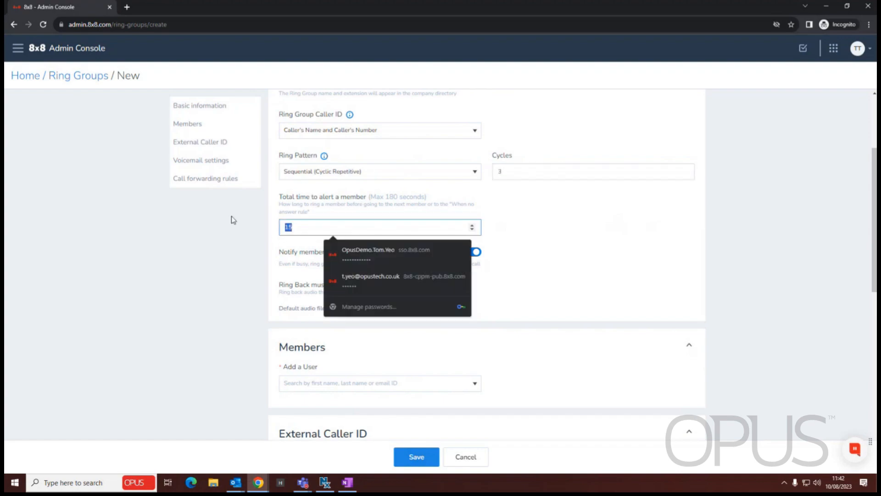
{"action": "type", "text": "9"}
{"action": "left_click_drag", "start_coordinate": [350, 227], "coordinate": [221, 214]}
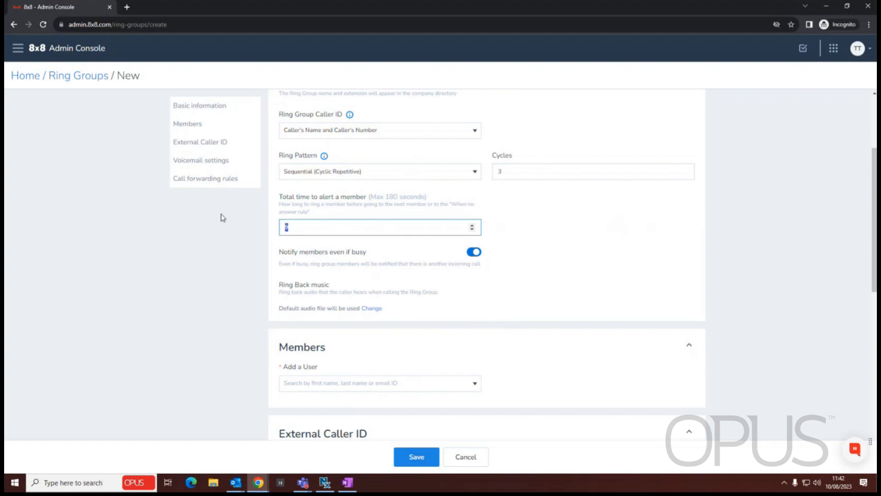
{"action": "type", "text": "10"}
{"action": "scroll", "coordinate": [517, 226], "scroll_direction": "down", "scroll_amount": 2}
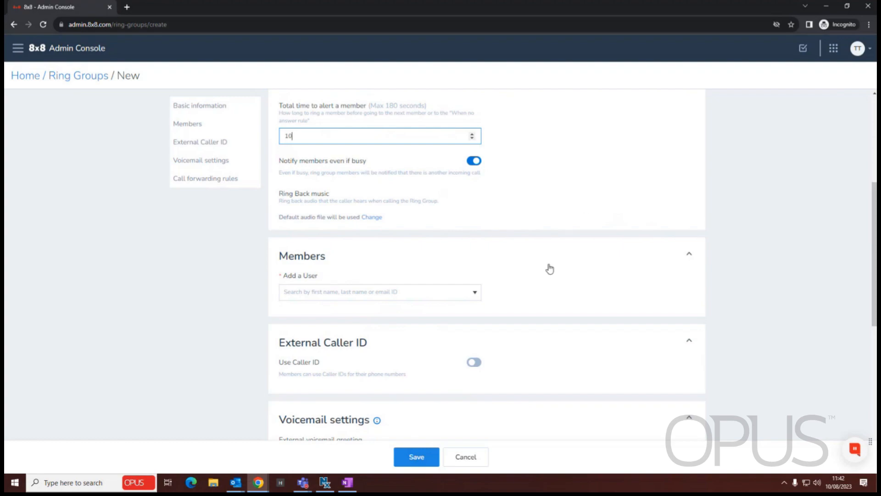
{"action": "scroll", "coordinate": [377, 271], "scroll_direction": "down", "scroll_amount": 1}
Search for 'tom' and add three users as ring group members.
{"action": "left_click", "coordinate": [336, 248]}
{"action": "type", "text": "tom"}
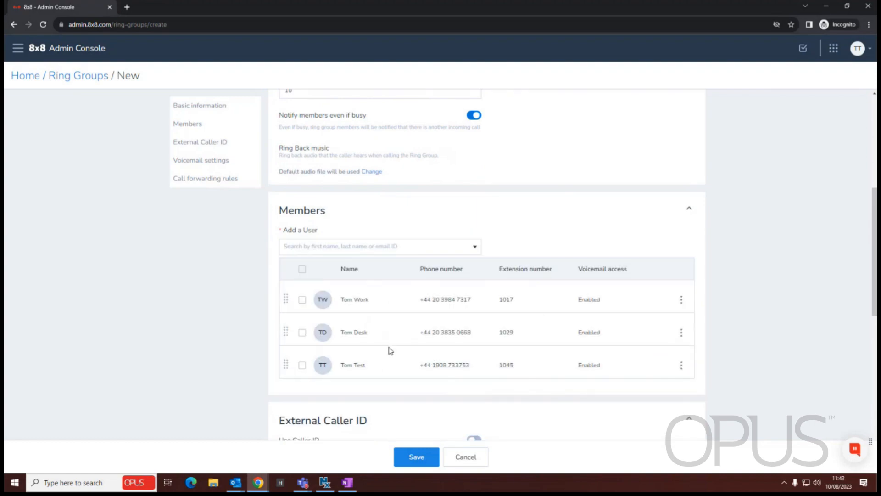
{"action": "scroll", "coordinate": [431, 351], "scroll_direction": "up", "scroll_amount": 5}
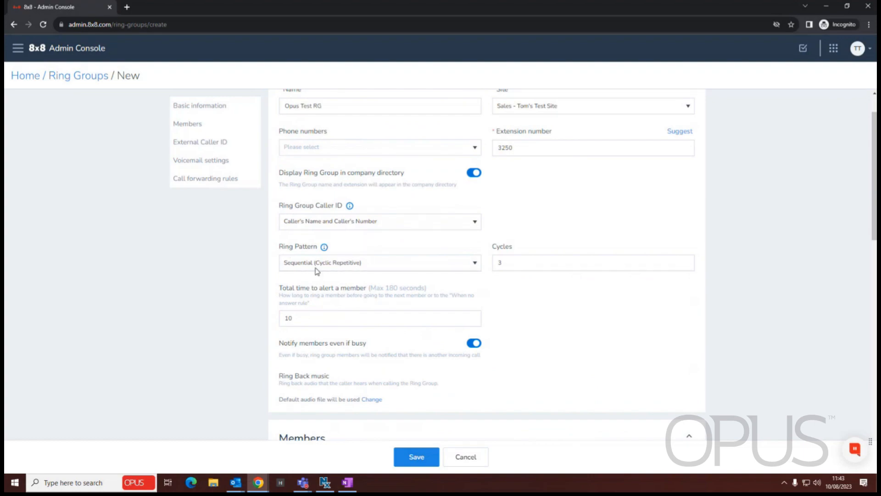
{"action": "scroll", "coordinate": [316, 271], "scroll_direction": "down", "scroll_amount": 5}
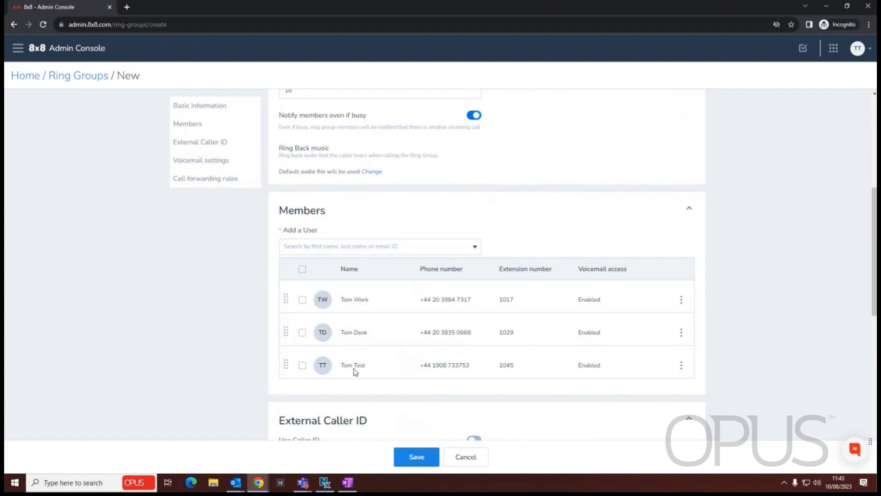
{"action": "scroll", "coordinate": [441, 365], "scroll_direction": "up", "scroll_amount": 2}
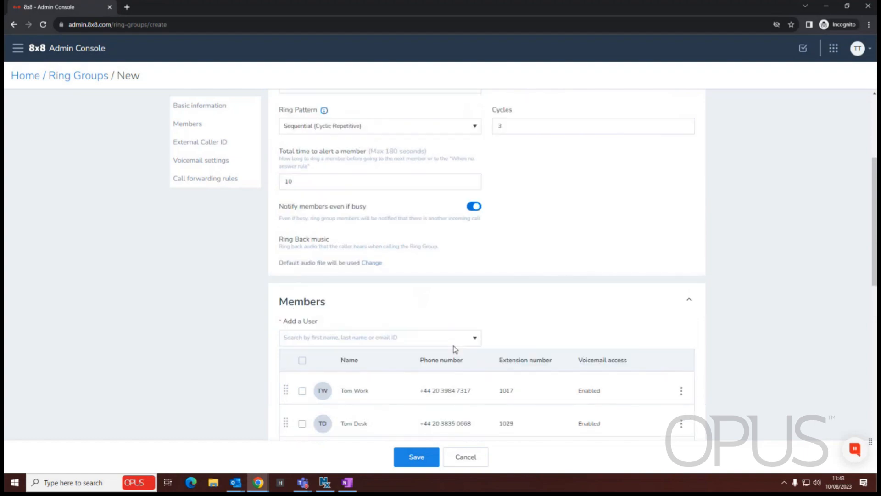
Try Round Robin and Simultaneous, return to Sequential ring pattern, and move the last member to the top.
{"action": "left_click", "coordinate": [367, 127]}
{"action": "left_click", "coordinate": [334, 159]}
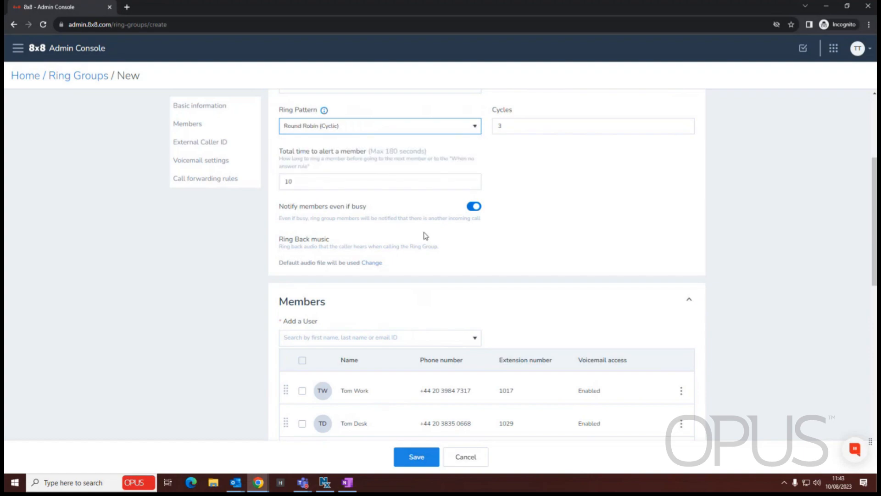
{"action": "scroll", "coordinate": [425, 235], "scroll_direction": "down", "scroll_amount": 2}
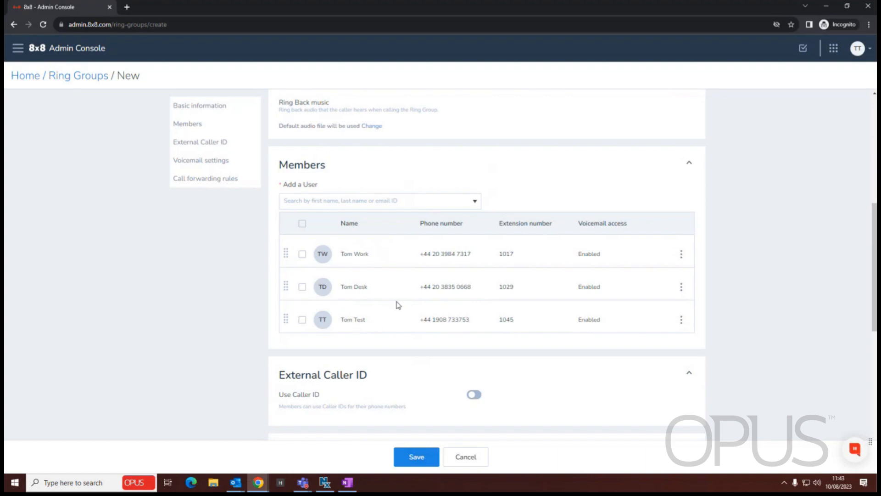
{"action": "scroll", "coordinate": [480, 330], "scroll_direction": "up", "scroll_amount": 3}
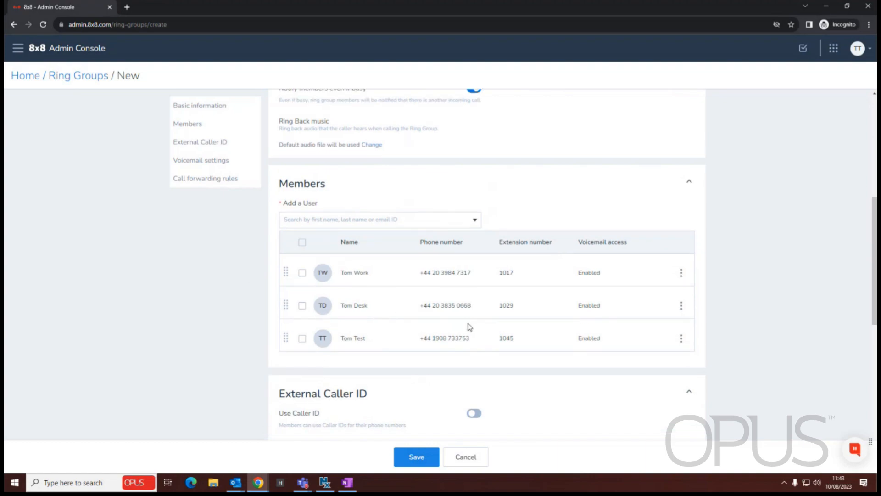
{"action": "left_click", "coordinate": [422, 134]}
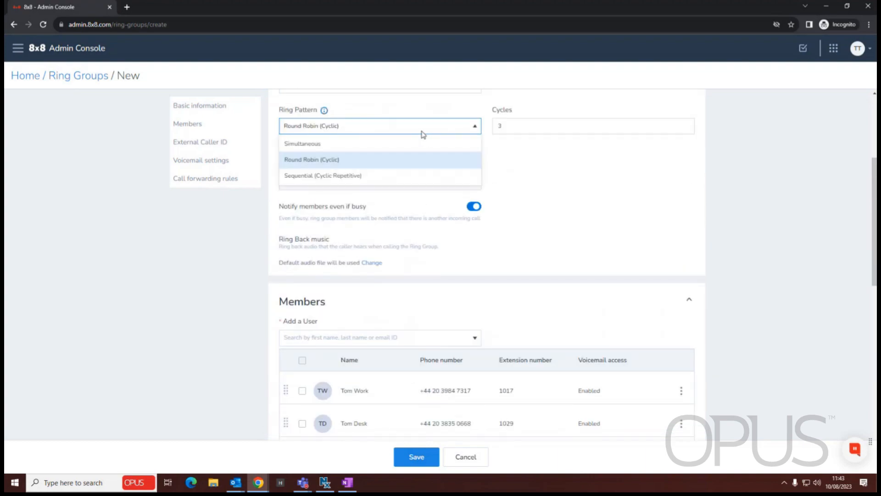
{"action": "left_click", "coordinate": [330, 143]}
{"action": "scroll", "coordinate": [330, 192], "scroll_direction": "down", "scroll_amount": 3}
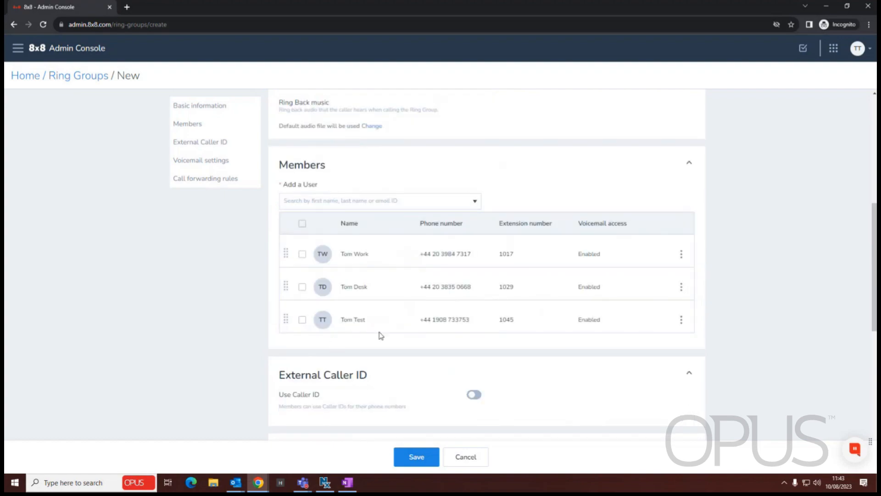
{"action": "scroll", "coordinate": [426, 287], "scroll_direction": "up", "scroll_amount": 4}
{"action": "left_click", "coordinate": [356, 175]}
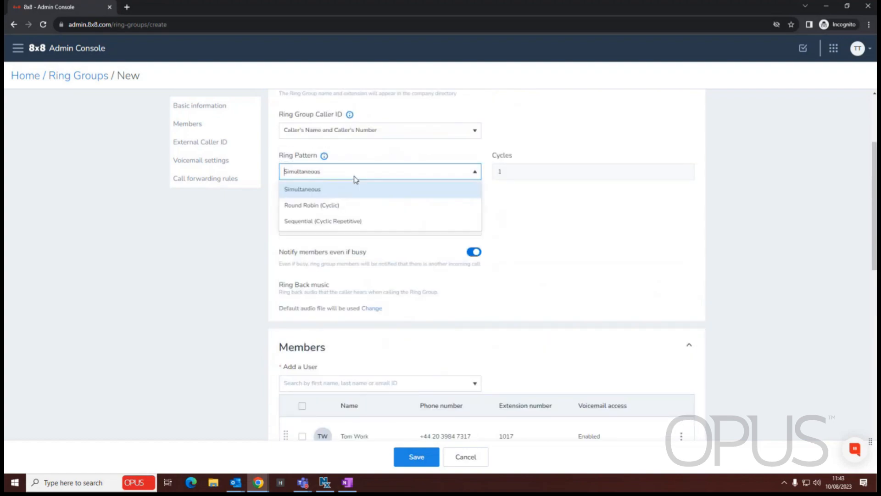
{"action": "left_click", "coordinate": [329, 221]}
{"action": "scroll", "coordinate": [326, 281], "scroll_direction": "down", "scroll_amount": 4}
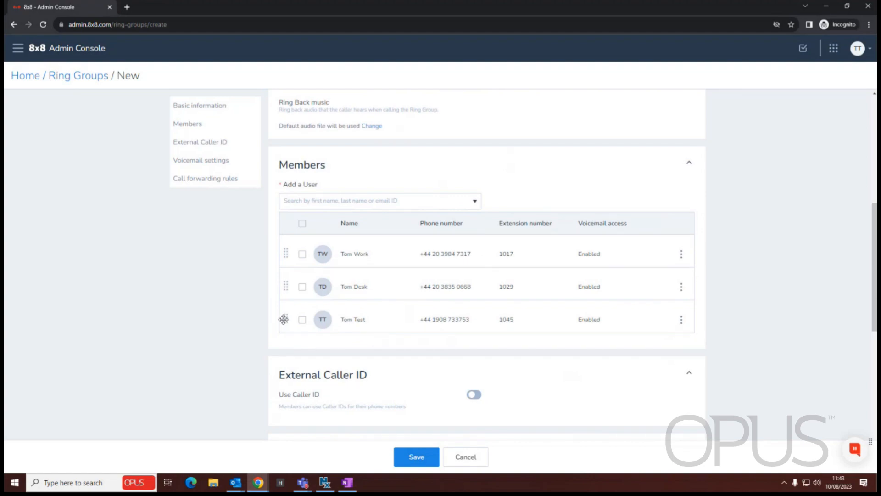
{"action": "left_click_drag", "start_coordinate": [287, 320], "coordinate": [283, 252]}
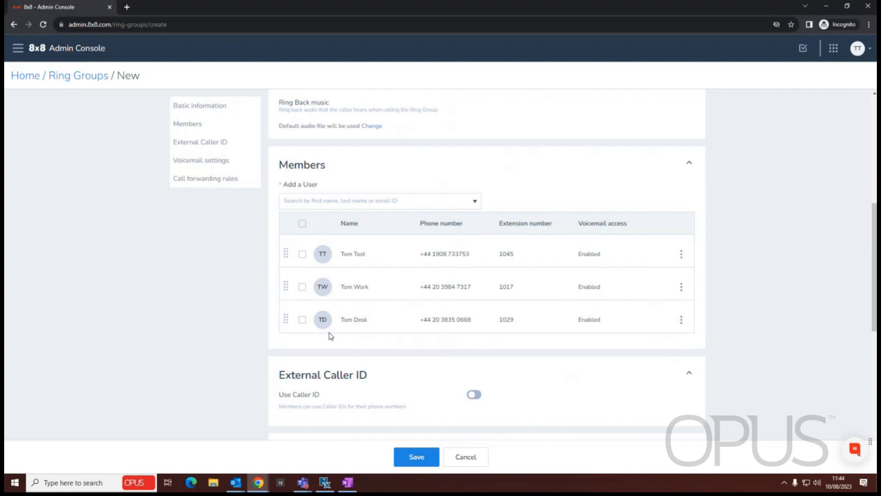
{"action": "scroll", "coordinate": [404, 311], "scroll_direction": "up", "scroll_amount": 3}
{"action": "scroll", "coordinate": [406, 311], "scroll_direction": "up", "scroll_amount": 4}
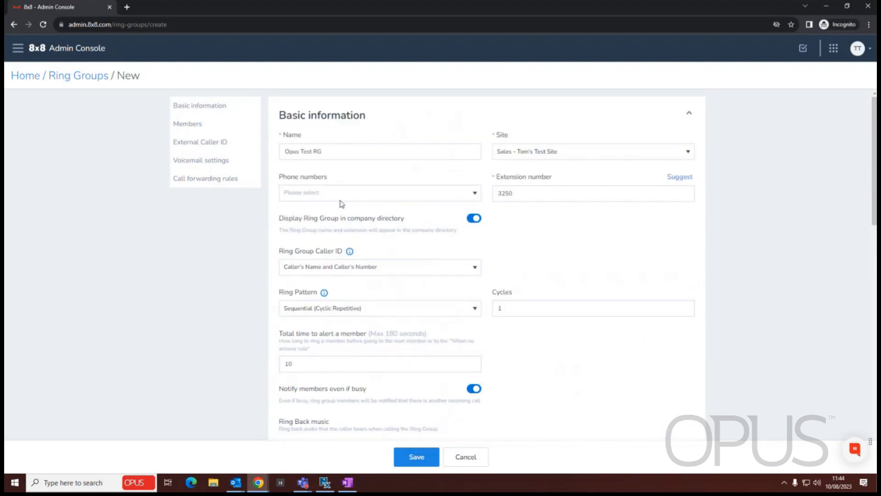
{"action": "scroll", "coordinate": [389, 301], "scroll_direction": "down", "scroll_amount": 6}
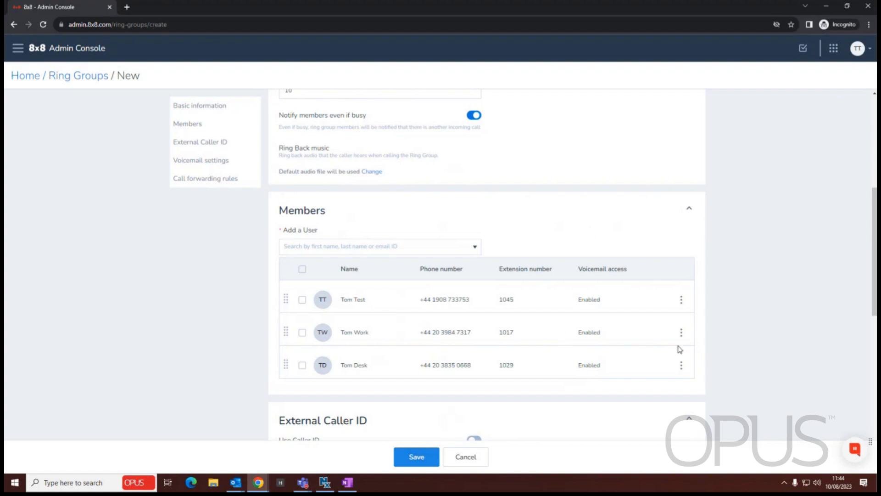
{"action": "scroll", "coordinate": [548, 309], "scroll_direction": "up", "scroll_amount": 2}
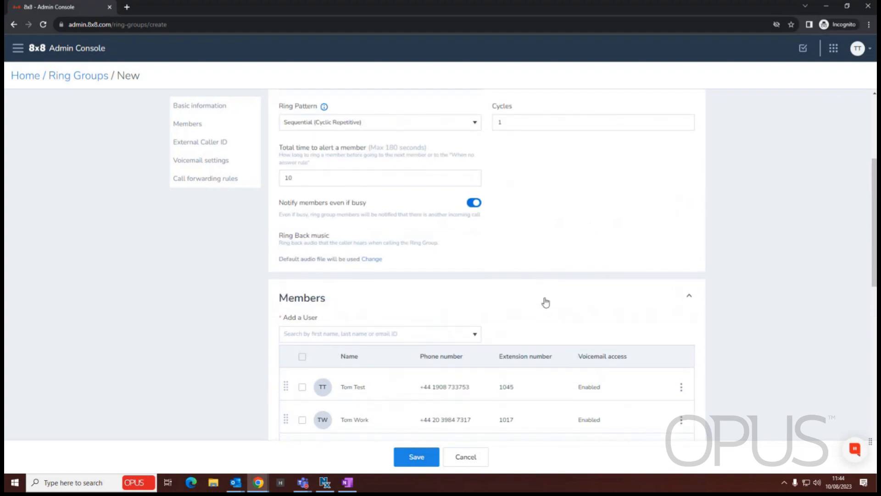
{"action": "scroll", "coordinate": [555, 285], "scroll_direction": "down", "scroll_amount": 5}
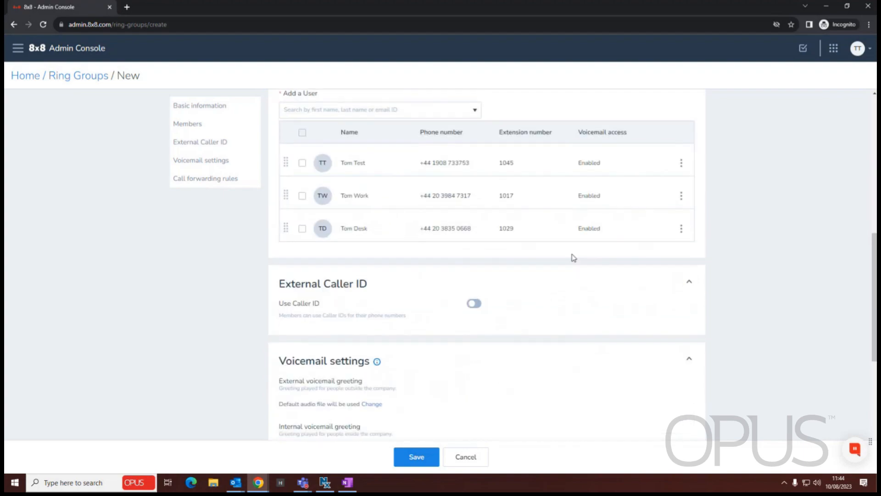
Disable voicemail access for the first member in the list.
{"action": "left_click", "coordinate": [681, 166]}
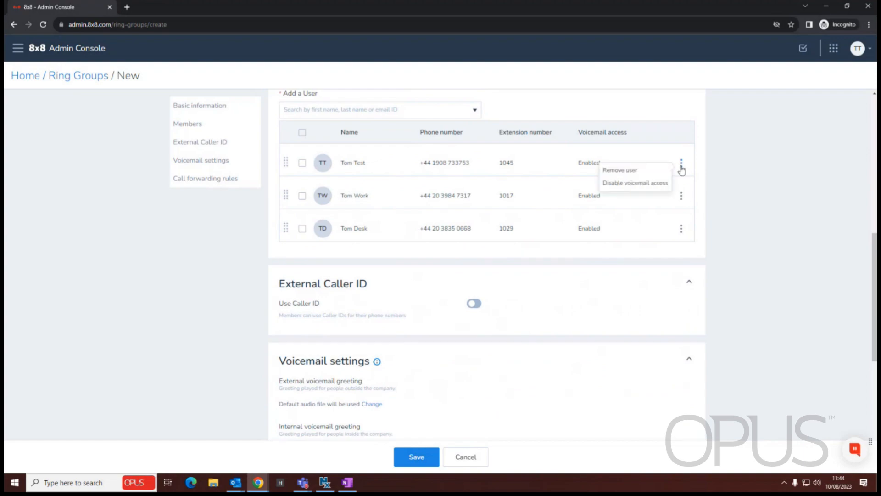
{"action": "left_click", "coordinate": [635, 183]}
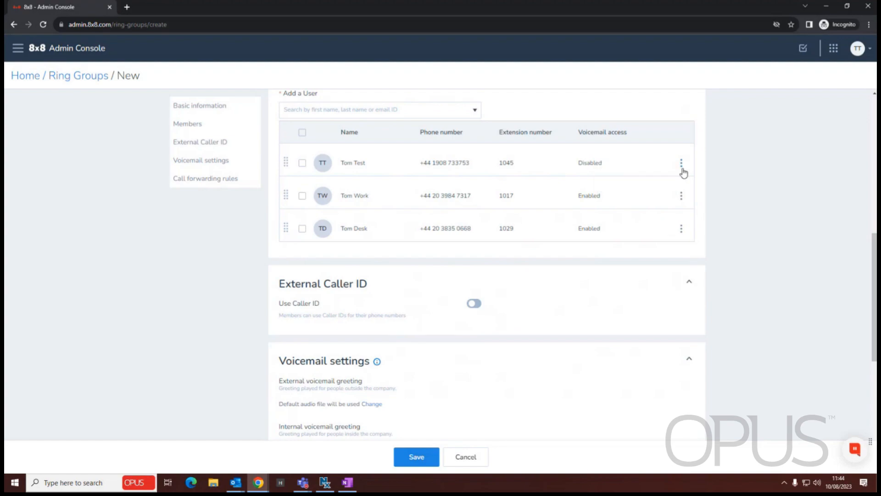
{"action": "left_click", "coordinate": [682, 229]}
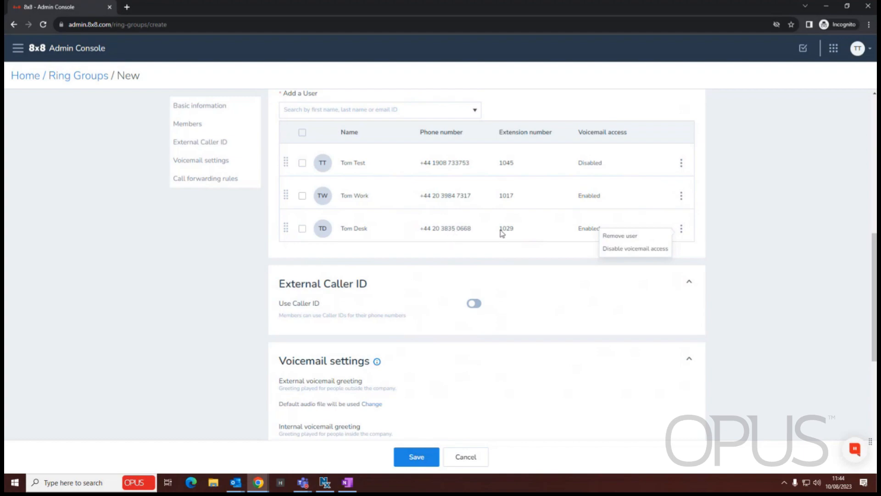
{"action": "left_click", "coordinate": [739, 230]}
{"action": "scroll", "coordinate": [341, 223], "scroll_direction": "down", "scroll_amount": 2}
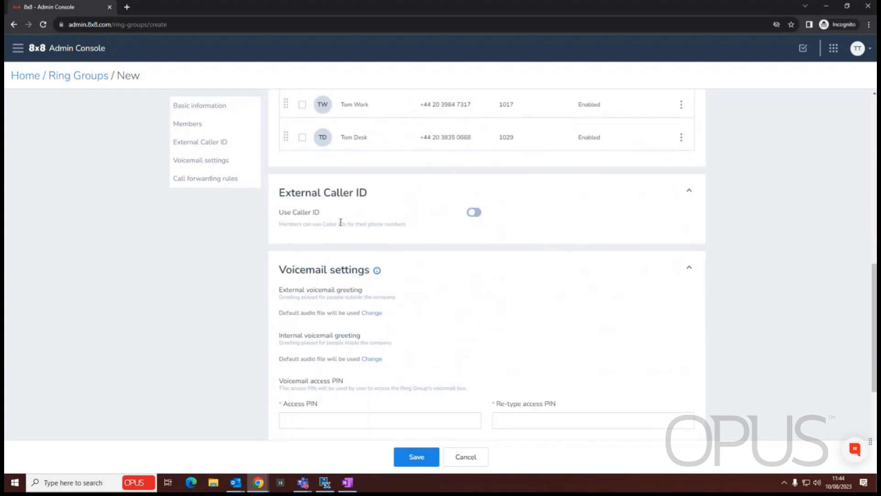
{"action": "scroll", "coordinate": [390, 276], "scroll_direction": "up", "scroll_amount": 10}
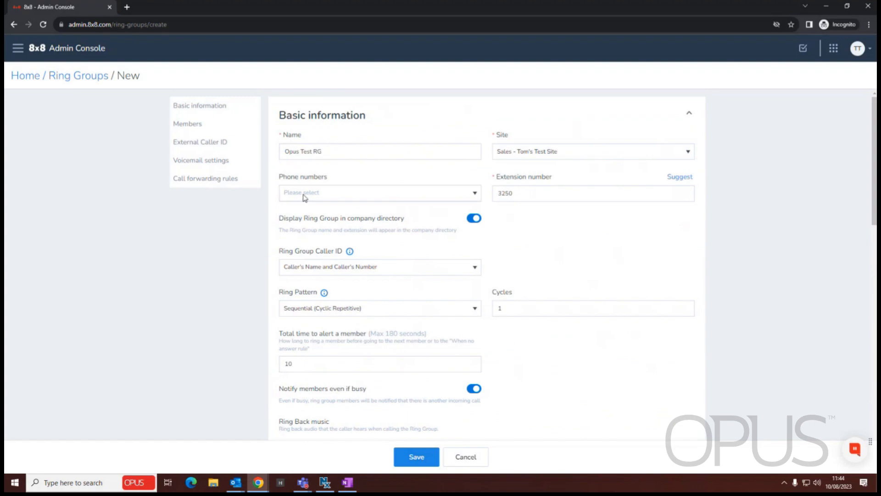
{"action": "scroll", "coordinate": [376, 266], "scroll_direction": "down", "scroll_amount": 8}
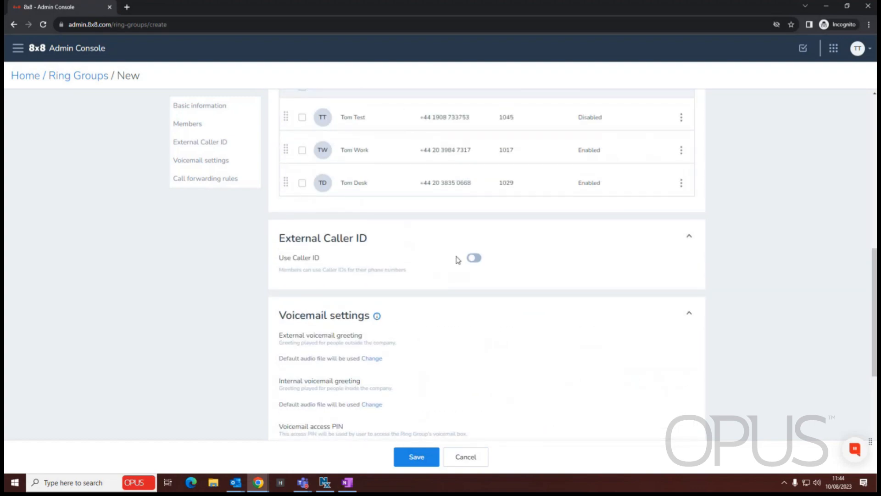
{"action": "scroll", "coordinate": [399, 252], "scroll_direction": "down", "scroll_amount": 4}
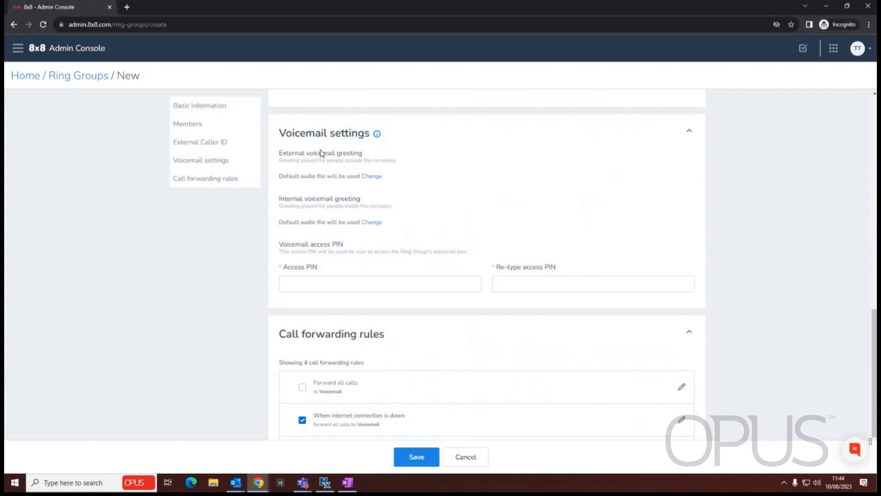
Begin a by-phone greeting recording, then cancel it and close Audio files, keeping the default greeting.
{"action": "left_click", "coordinate": [374, 178]}
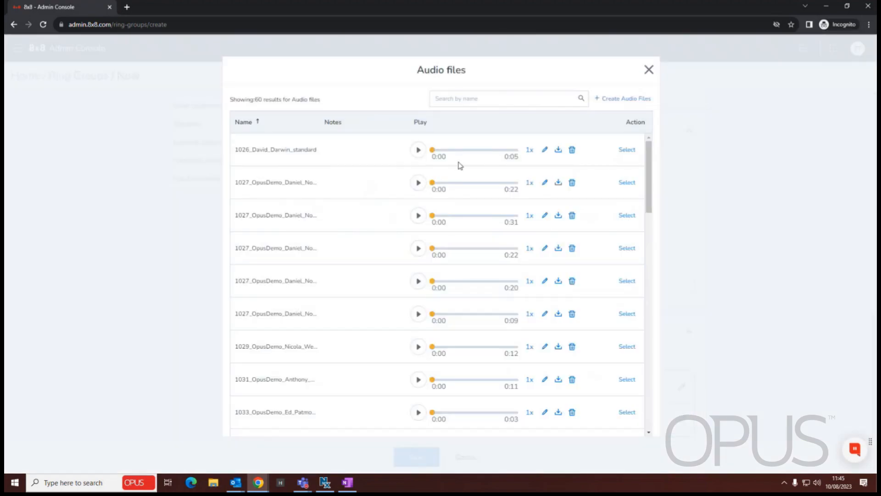
{"action": "left_click", "coordinate": [629, 100]}
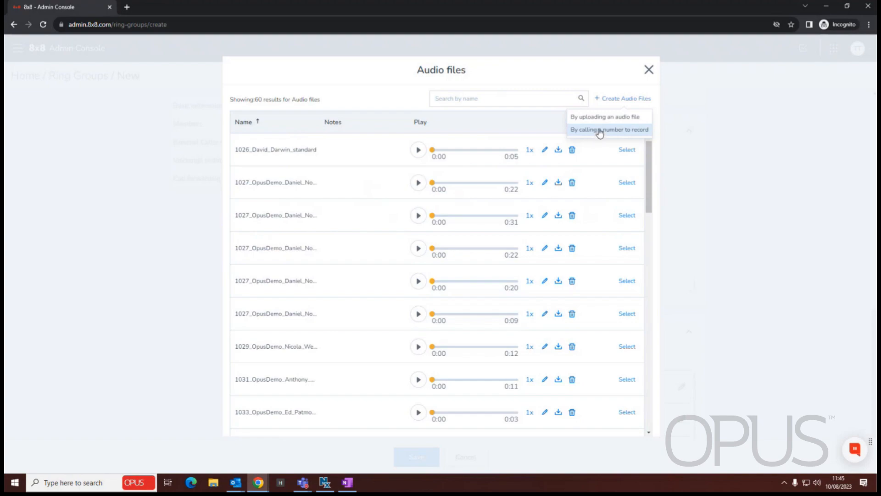
{"action": "left_click", "coordinate": [599, 133]}
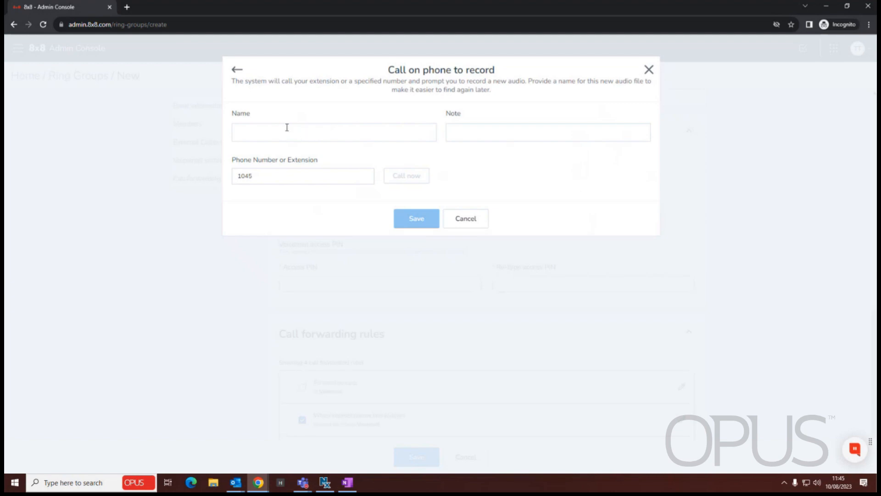
{"action": "left_click", "coordinate": [253, 128]}
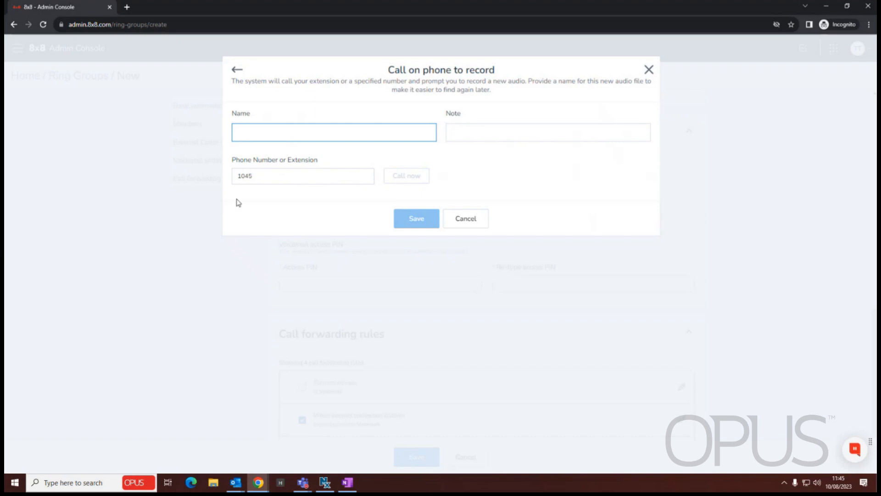
{"action": "left_click_drag", "start_coordinate": [261, 178], "coordinate": [201, 172]}
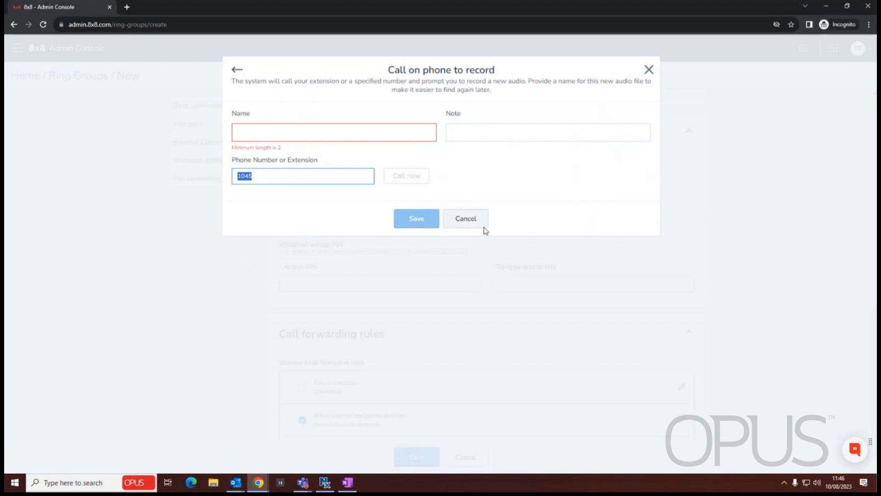
{"action": "left_click", "coordinate": [465, 222]}
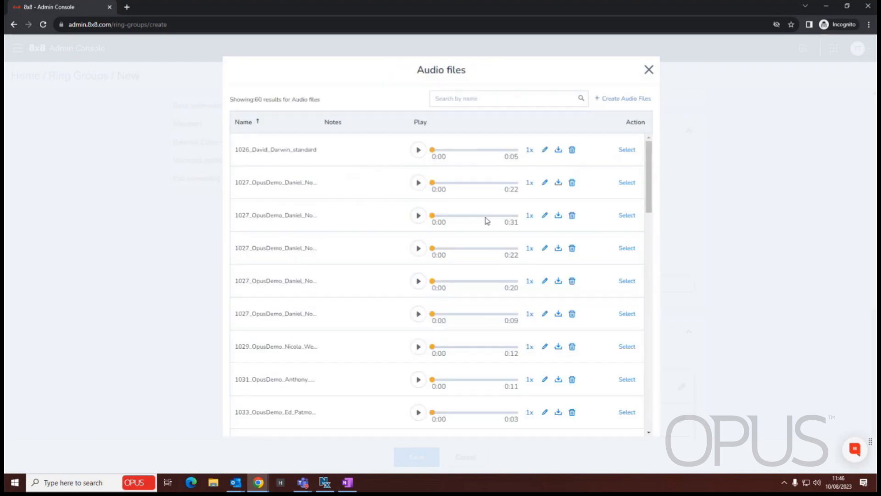
{"action": "left_click", "coordinate": [647, 69]}
Enter and confirm the voicemail access PIN.
{"action": "left_click", "coordinate": [327, 279]}
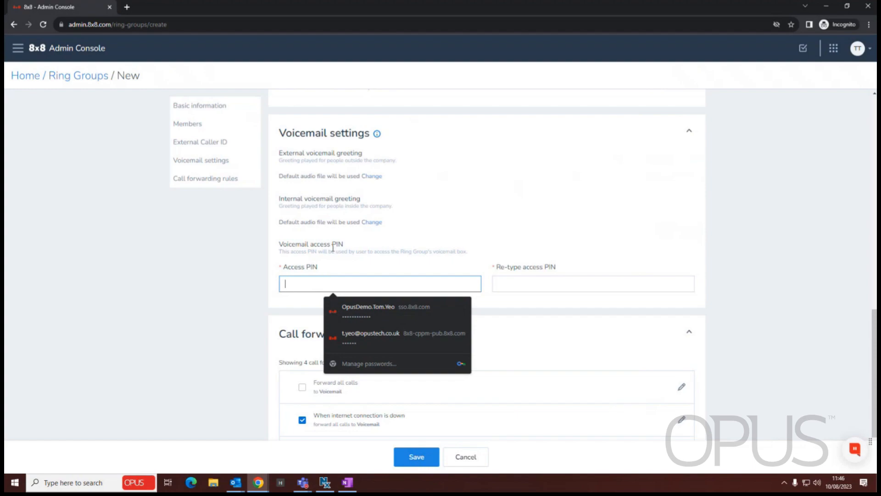
{"action": "left_click", "coordinate": [451, 243]}
{"action": "left_click", "coordinate": [330, 282]}
{"action": "type", "text": "123456"}
{"action": "left_click", "coordinate": [523, 282]}
{"action": "type", "text": "12"}
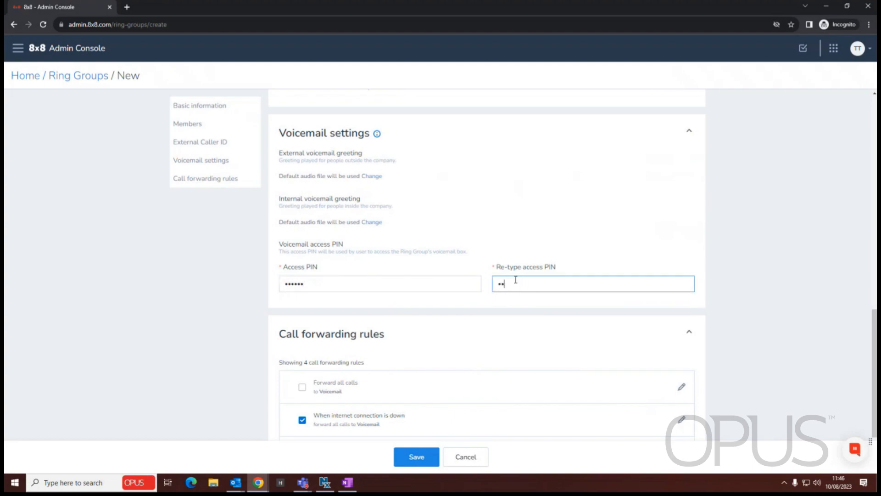
{"action": "left_click", "coordinate": [560, 236]}
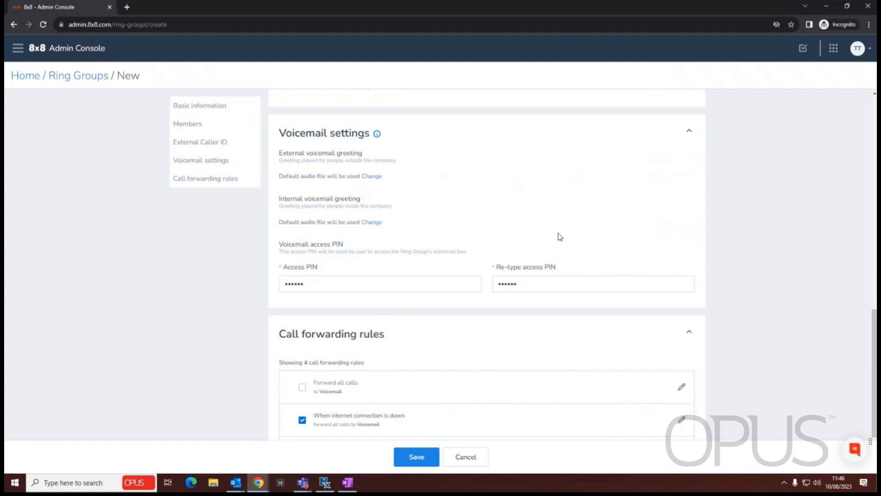
{"action": "scroll", "coordinate": [507, 202], "scroll_direction": "down", "scroll_amount": 2}
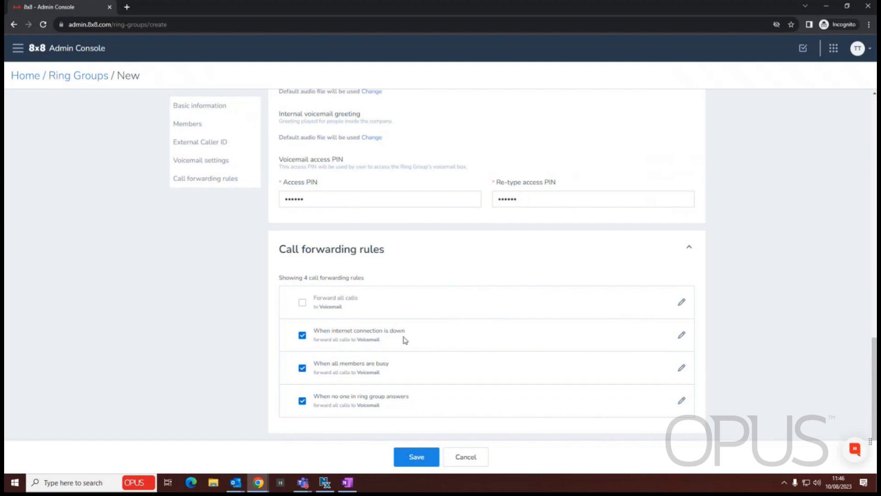
{"action": "scroll", "coordinate": [455, 317], "scroll_direction": "up", "scroll_amount": 20}
{"action": "scroll", "coordinate": [457, 306], "scroll_direction": "down", "scroll_amount": 3}
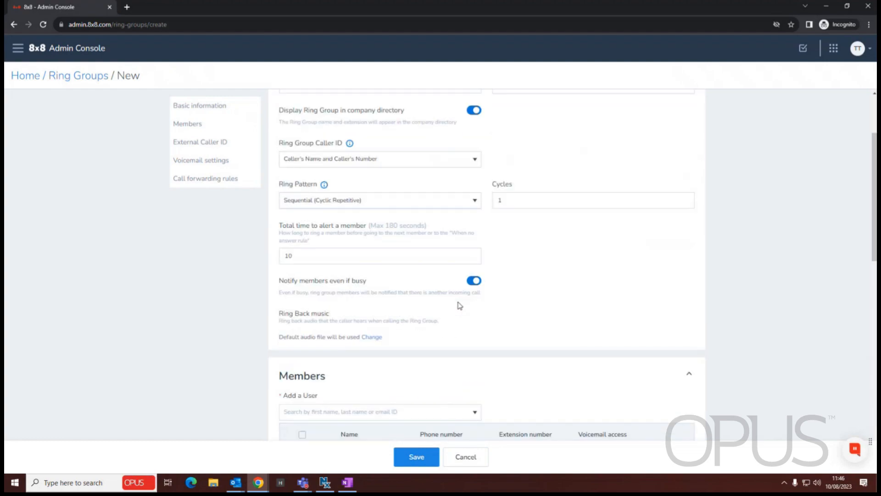
{"action": "scroll", "coordinate": [482, 258], "scroll_direction": "up", "scroll_amount": 1}
Switch the ring pattern to Simultaneous and set the member alert time to 60 seconds.
{"action": "left_click", "coordinate": [475, 217]}
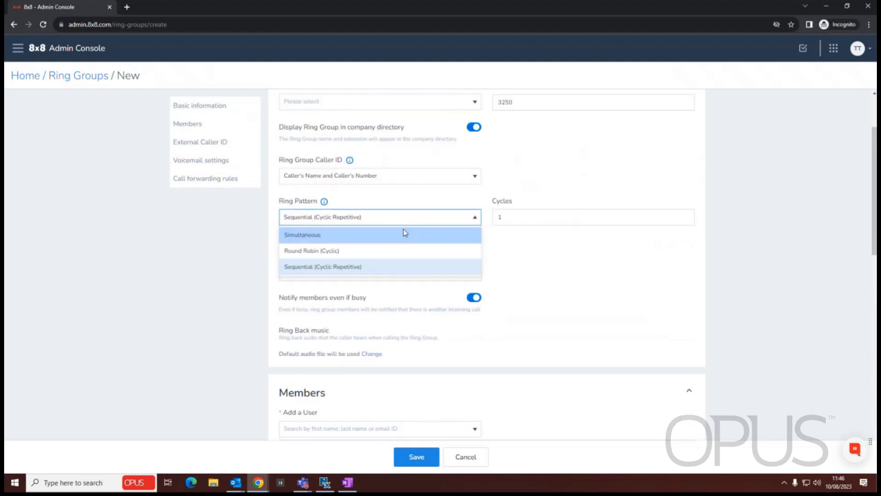
{"action": "left_click", "coordinate": [410, 232]}
{"action": "left_click_drag", "start_coordinate": [314, 273], "coordinate": [213, 265]}
{"action": "type", "text": "60"}
{"action": "left_click", "coordinate": [557, 287]}
{"action": "scroll", "coordinate": [547, 278], "scroll_direction": "down", "scroll_amount": 10}
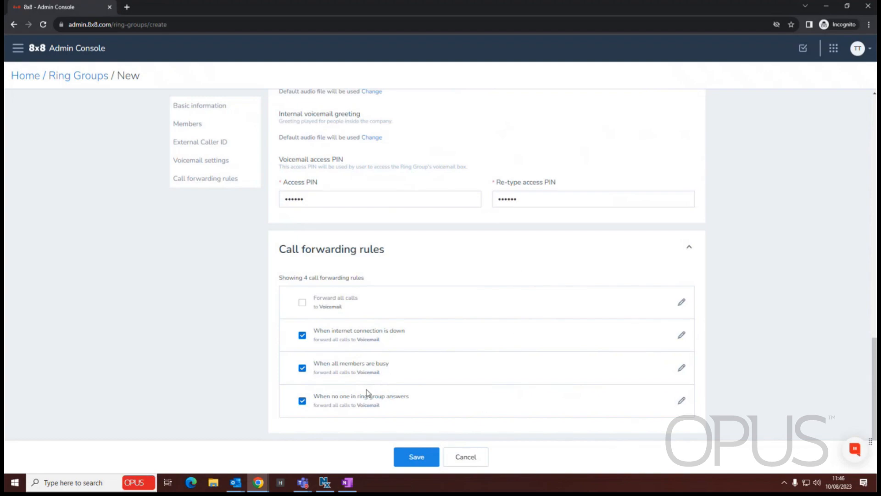
{"action": "left_click", "coordinate": [682, 401]}
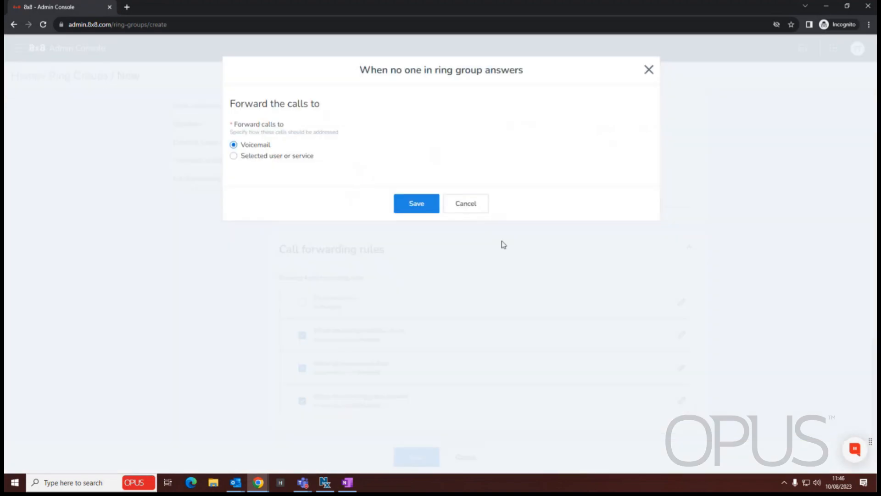
{"action": "left_click", "coordinate": [266, 156]}
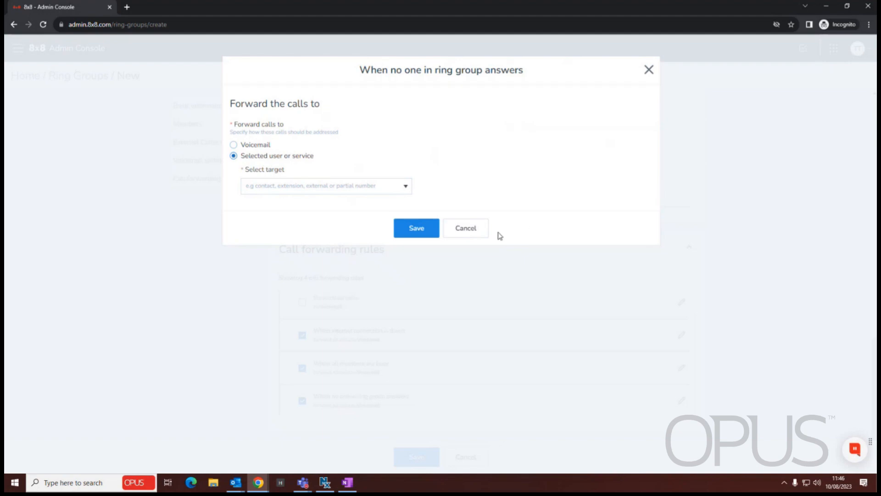
{"action": "left_click", "coordinate": [466, 229]}
{"action": "scroll", "coordinate": [379, 393], "scroll_direction": "up", "scroll_amount": 1}
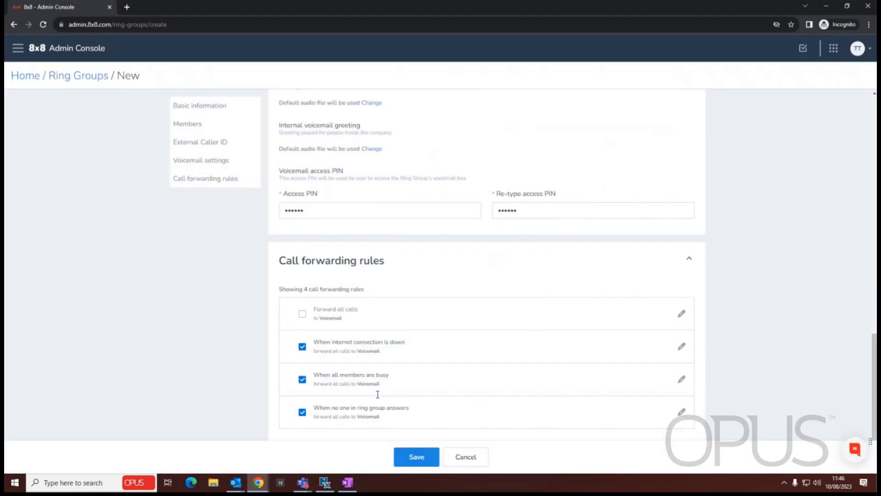
{"action": "scroll", "coordinate": [377, 394], "scroll_direction": "up", "scroll_amount": 3}
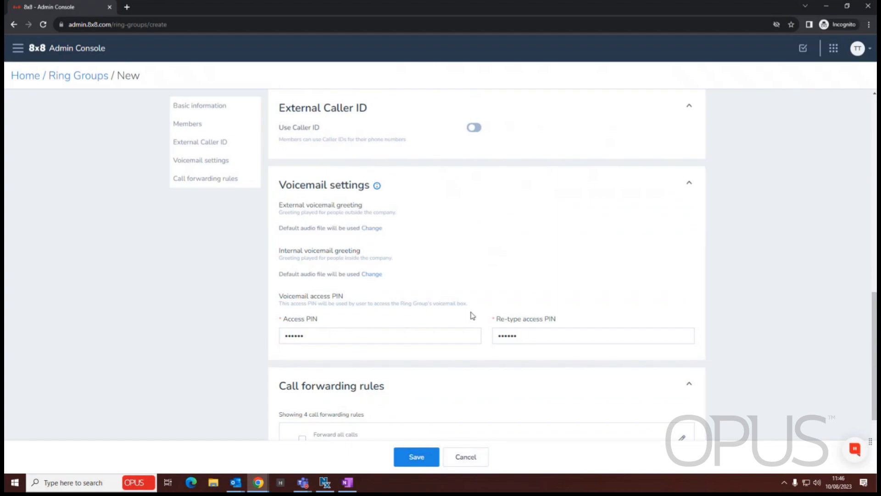
{"action": "scroll", "coordinate": [459, 365], "scroll_direction": "up", "scroll_amount": 5}
{"action": "scroll", "coordinate": [459, 365], "scroll_direction": "up", "scroll_amount": 6}
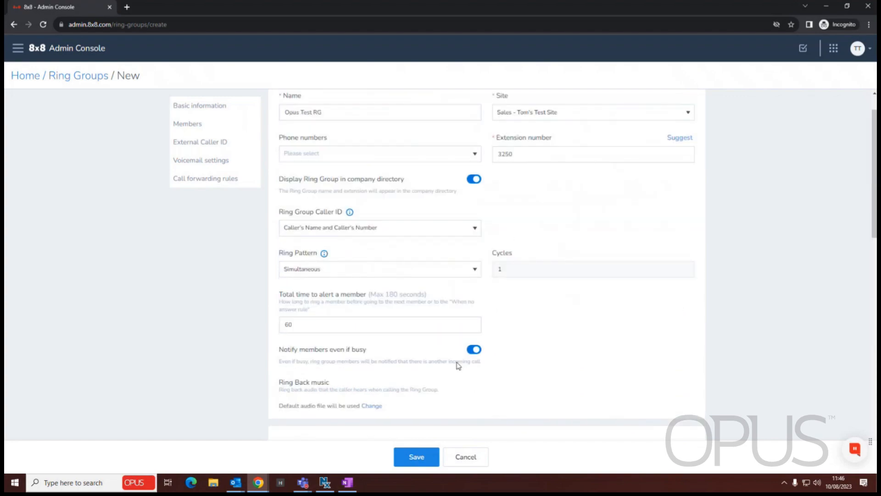
{"action": "scroll", "coordinate": [458, 364], "scroll_direction": "up", "scroll_amount": 1}
{"action": "scroll", "coordinate": [457, 365], "scroll_direction": "down", "scroll_amount": 2}
{"action": "scroll", "coordinate": [454, 365], "scroll_direction": "down", "scroll_amount": 12}
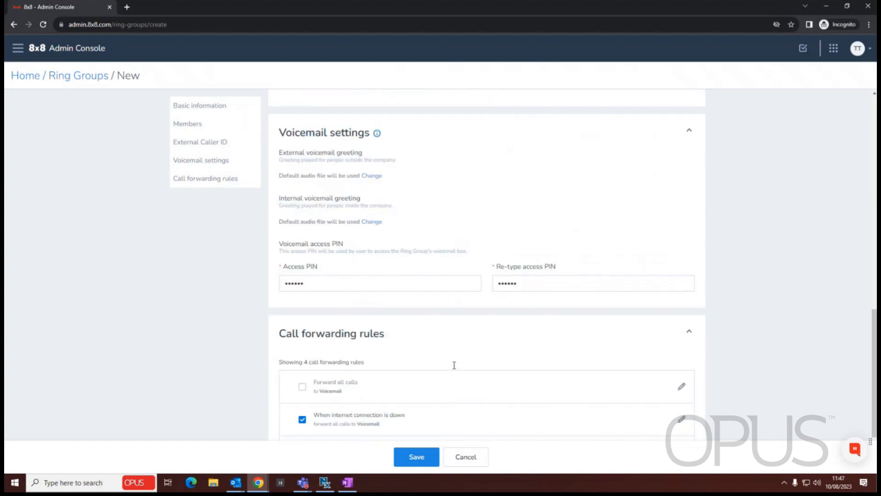
Save Opus Test RG, then search 'Opus' in Ring Groups and open its details.
{"action": "left_click", "coordinate": [416, 463]}
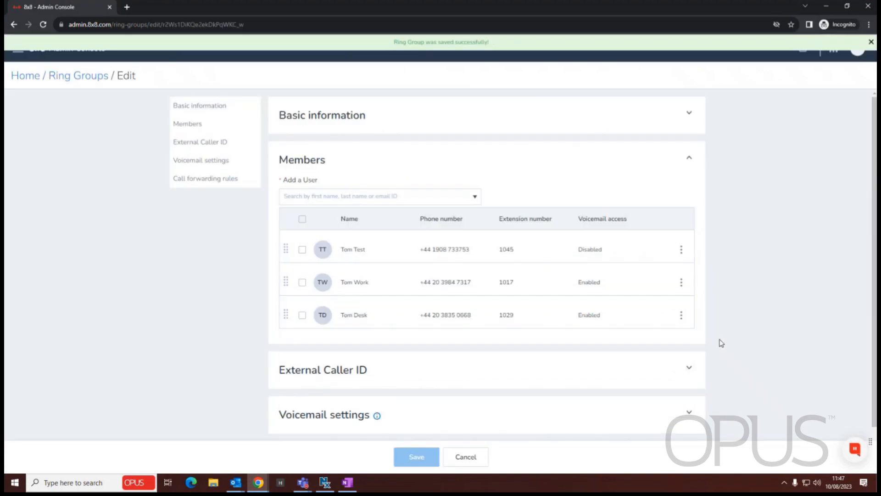
{"action": "left_click", "coordinate": [66, 78]}
{"action": "left_click", "coordinate": [666, 75]}
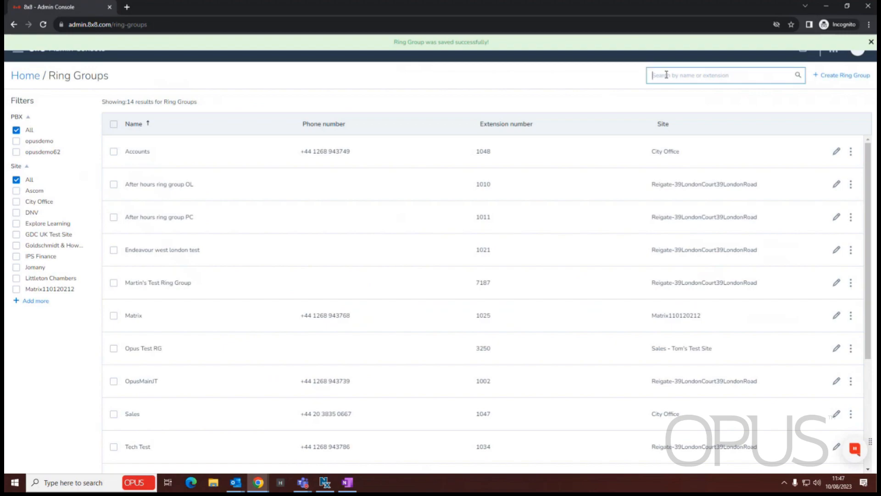
{"action": "type", "text": "Opus"}
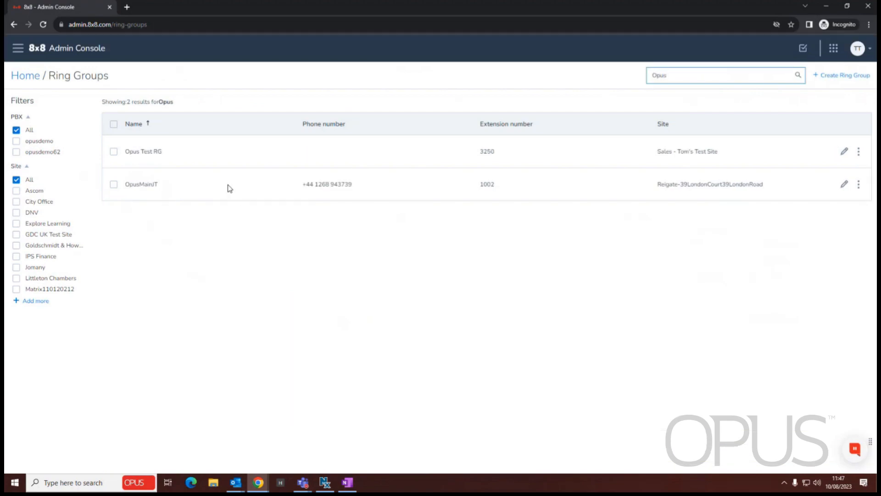
{"action": "left_click", "coordinate": [508, 156]}
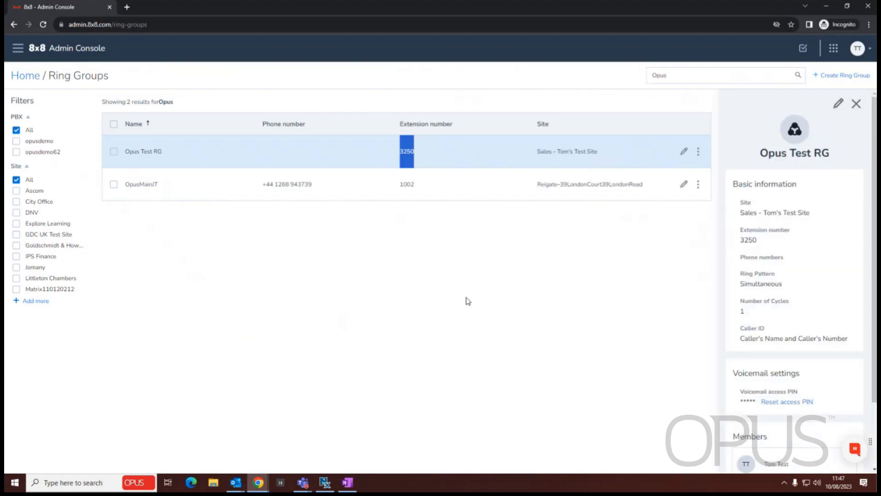